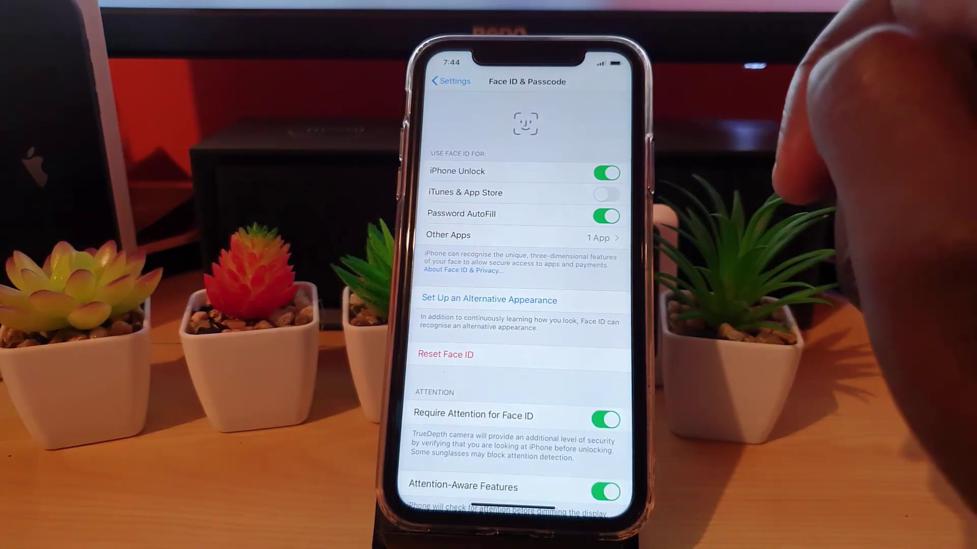
{"action": "scroll", "coordinate": [527, 305], "scroll_direction": "down", "scroll_amount": 5}
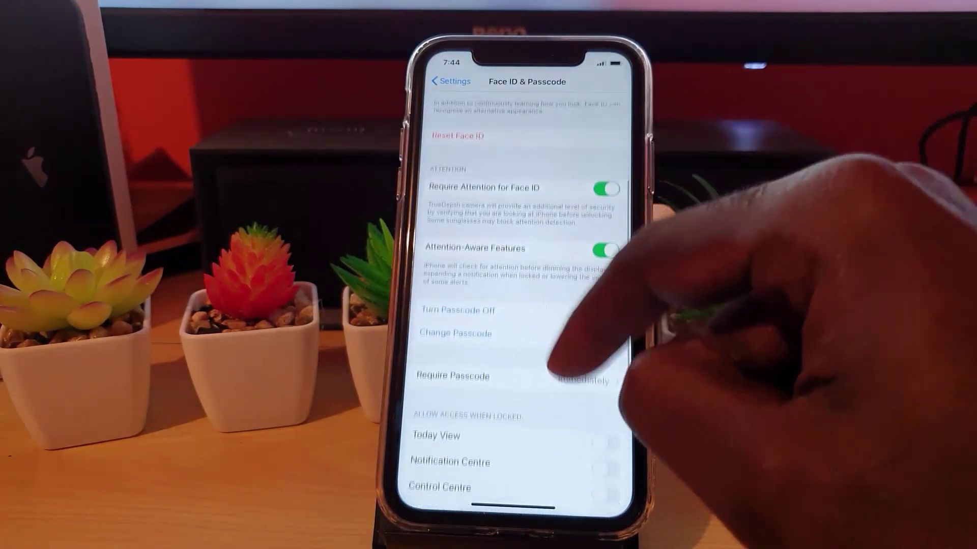
{"action": "scroll", "coordinate": [527, 306], "scroll_direction": "down", "scroll_amount": 5}
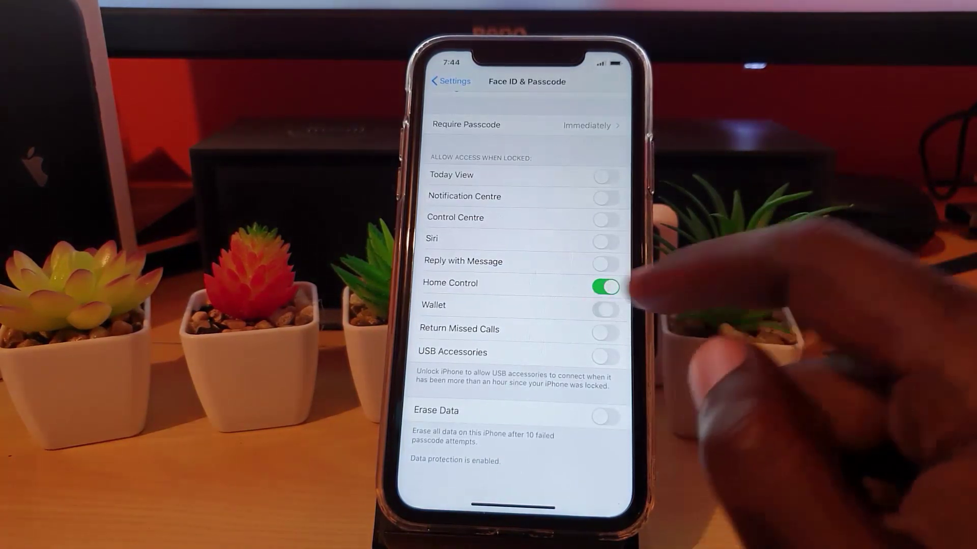
Step: Turn on the Wallet toggle under Allow Access When Locked
{"action": "left_click", "coordinate": [606, 309]}
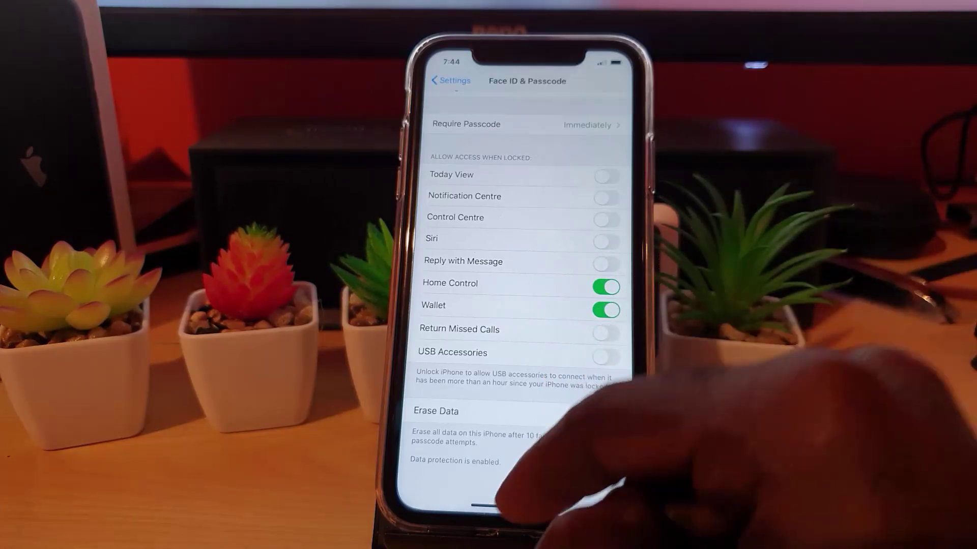
Step: Swipe up from the bottom edge to close Settings and show the home screen
{"action": "left_click_drag", "start_coordinate": [512, 507], "coordinate": [527, 321]}
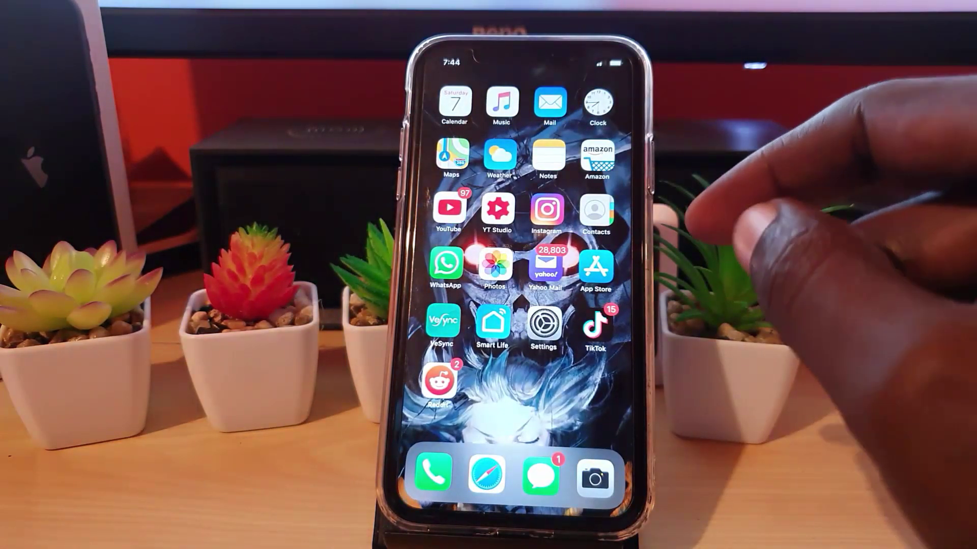